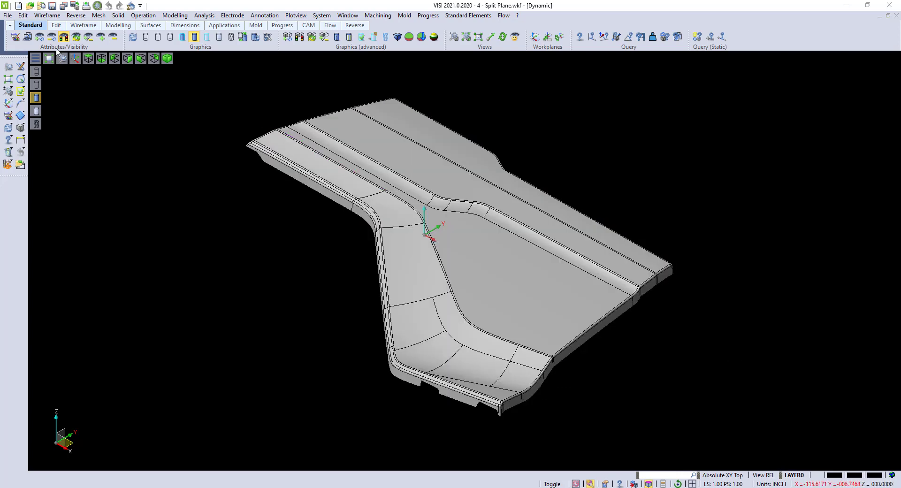
# - Draw wireframe curves along the part's entire outer boundary using Draw edges with the Boundary option
pyautogui.click(51, 17)
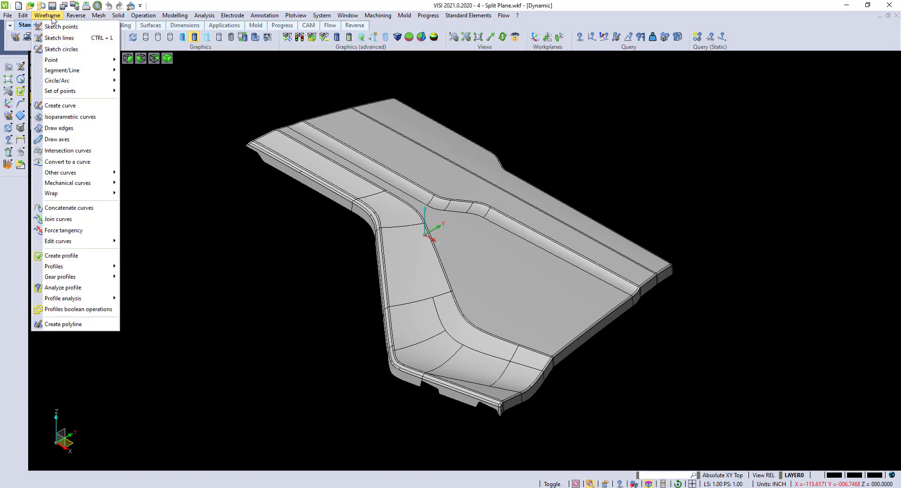
pyautogui.click(62, 129)
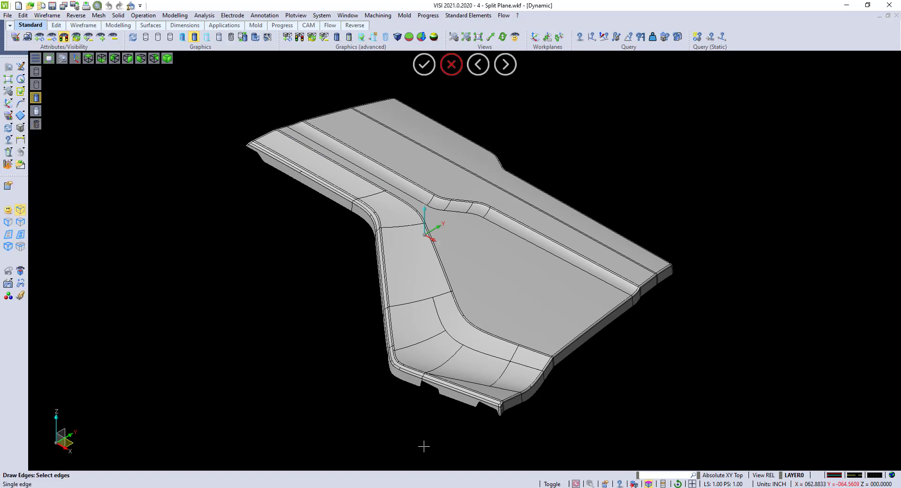
pyautogui.click(458, 405)
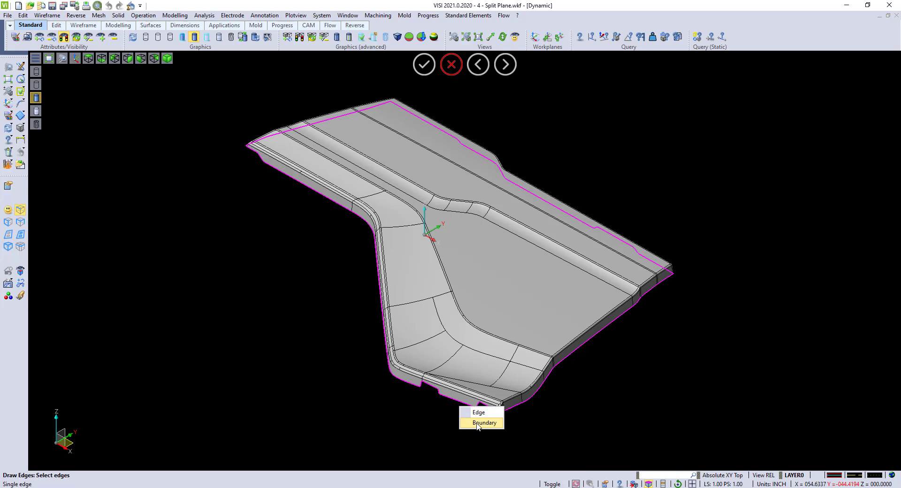
pyautogui.click(480, 423)
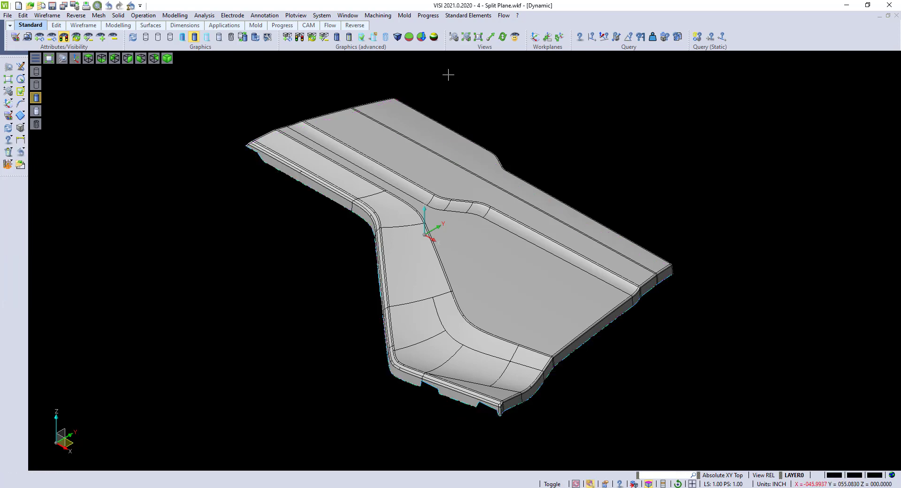
pyautogui.scroll(-2, 414, 278)
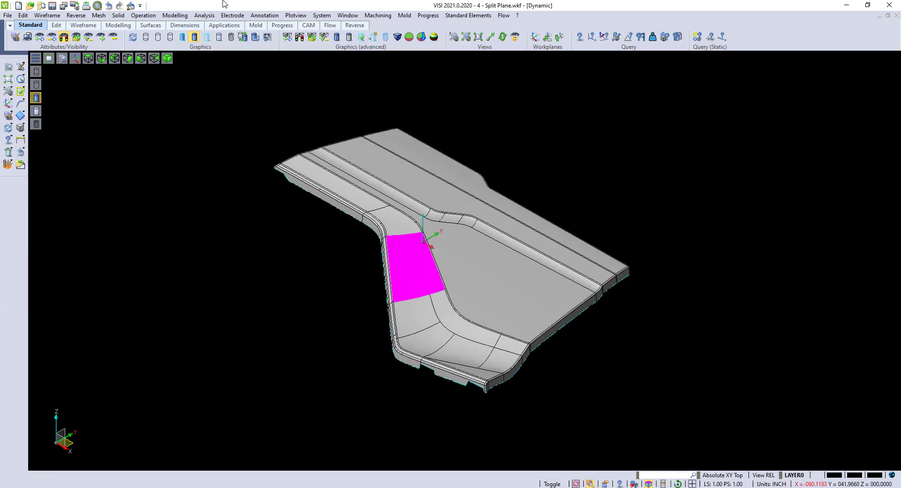
# - Start a Split plane runoff and window-select all the boundary curves around the part
pyautogui.click(205, 15)
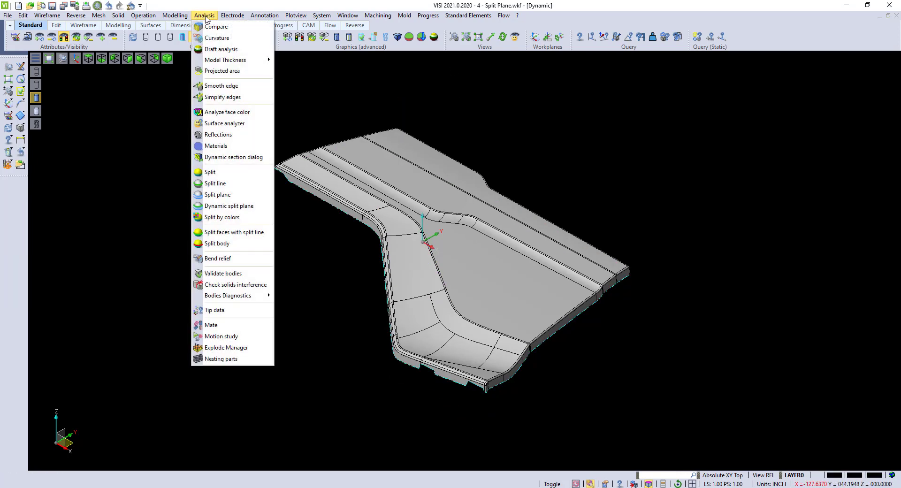
pyautogui.click(227, 196)
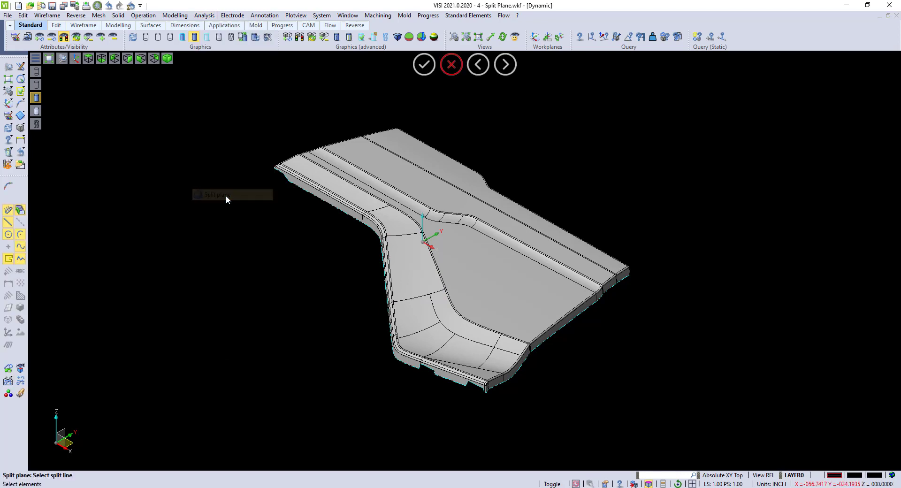
pyautogui.moveTo(238, 95); pyautogui.dragTo(674, 446)
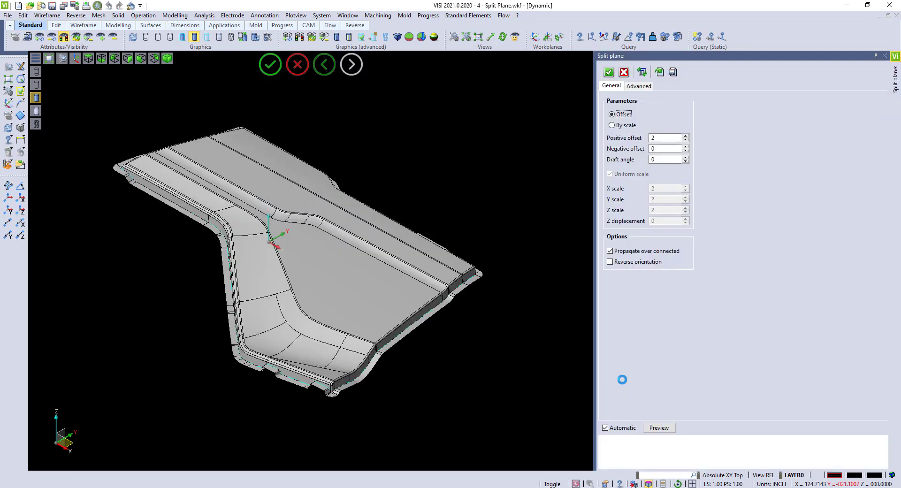
# - Set the Split plane positive offset to 2
pyautogui.doubleClick(654, 137)
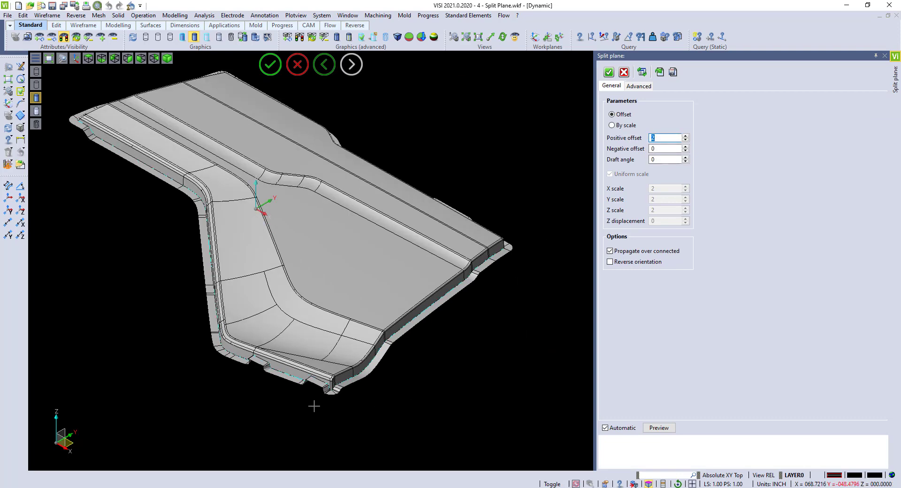
pyautogui.scroll(2, 329, 375)
pyautogui.scroll(2, 333, 357)
pyautogui.scroll(2, 335, 350)
pyautogui.scroll(-2, 335, 349)
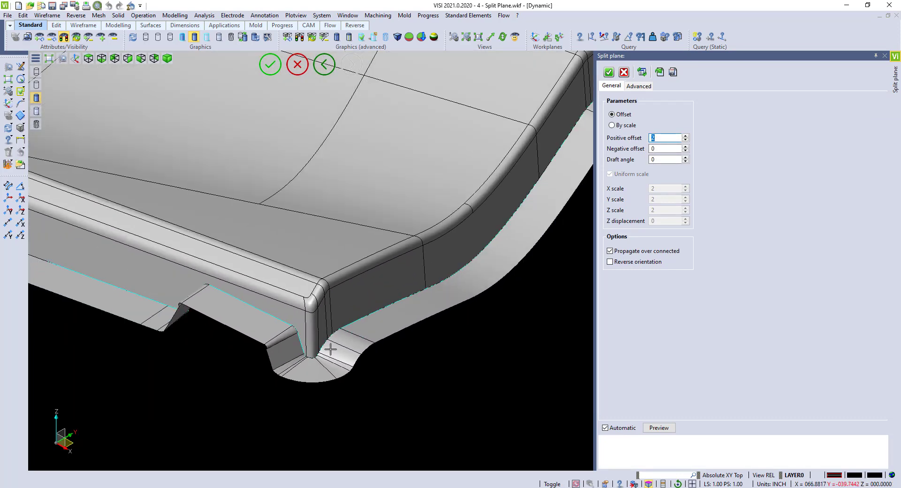
pyautogui.scroll(-1, 352, 369)
pyautogui.scroll(-1, 352, 371)
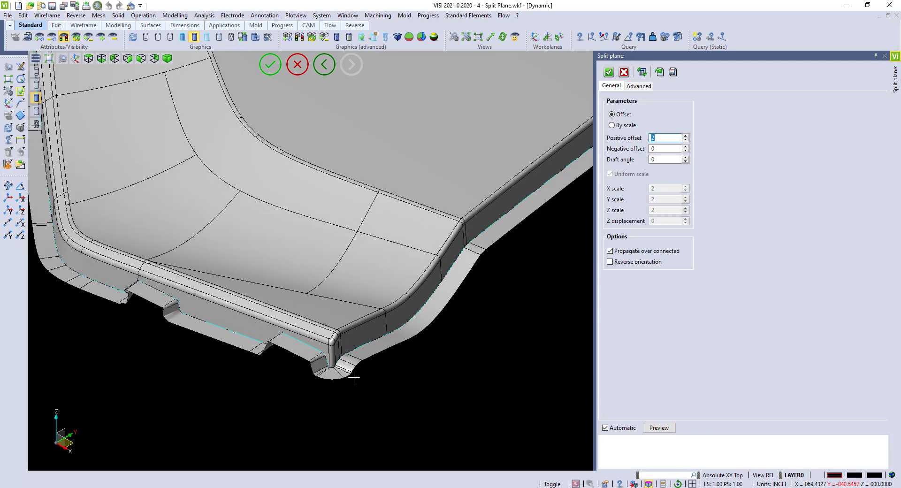
pyautogui.scroll(-1, 371, 369)
pyautogui.scroll(-2, 374, 371)
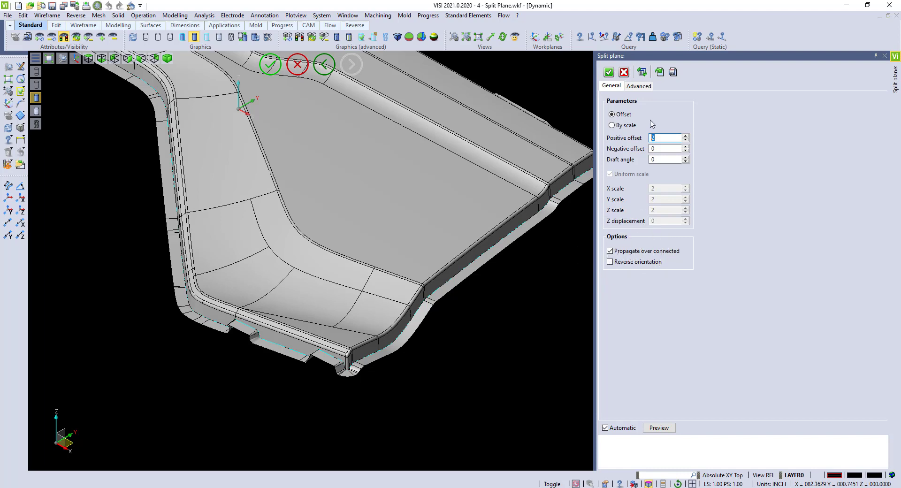
pyautogui.click(639, 86)
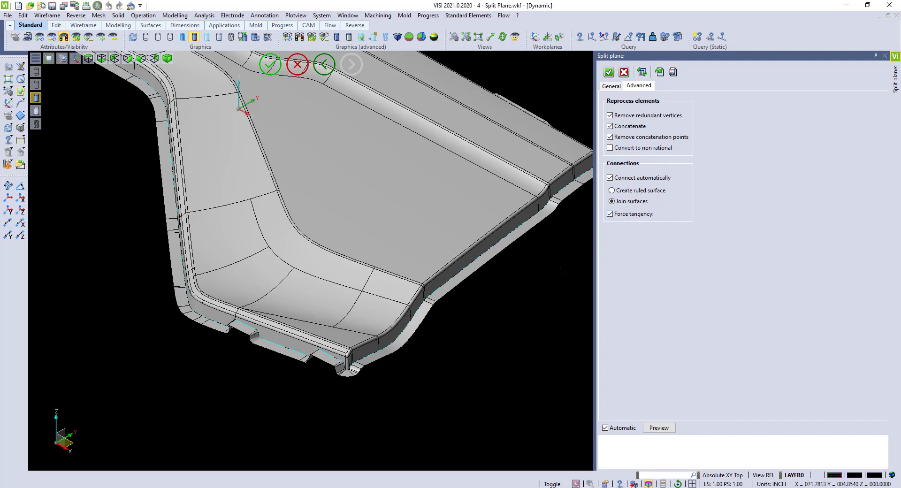
pyautogui.click(613, 87)
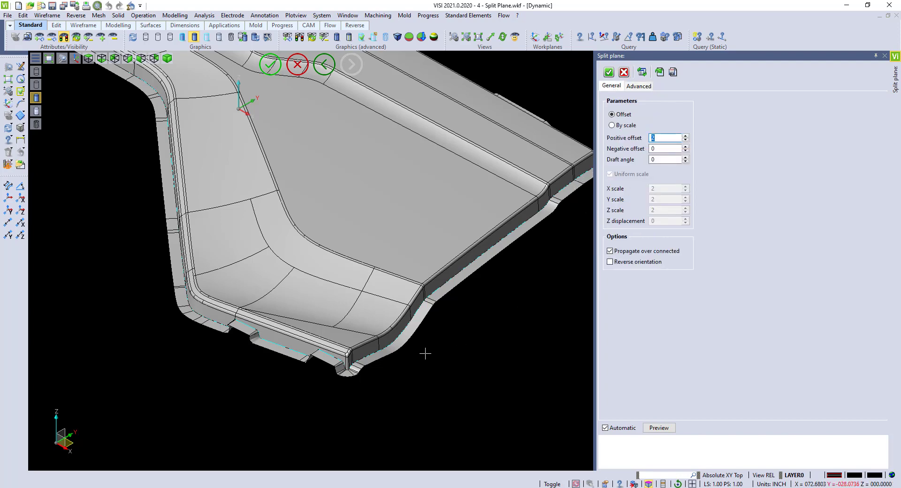
pyautogui.scroll(2, 422, 353)
pyautogui.scroll(1, 406, 350)
pyautogui.scroll(-3, 406, 349)
pyautogui.moveTo(404, 338)
pyautogui.mouseDown(button='middle')
pyautogui.moveTo(412, 287)
pyautogui.moveTo(367, 326)
pyautogui.moveTo(402, 305)
pyautogui.moveTo(469, 306)
pyautogui.moveTo(462, 318)
pyautogui.mouseUp(button='middle')
pyautogui.scroll(2, 463, 318)
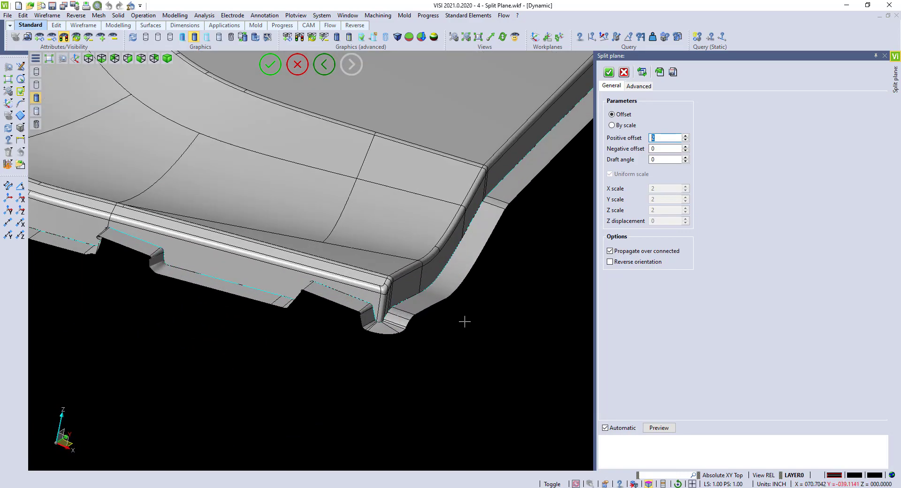
pyautogui.scroll(1, 413, 302)
pyautogui.scroll(2, 404, 303)
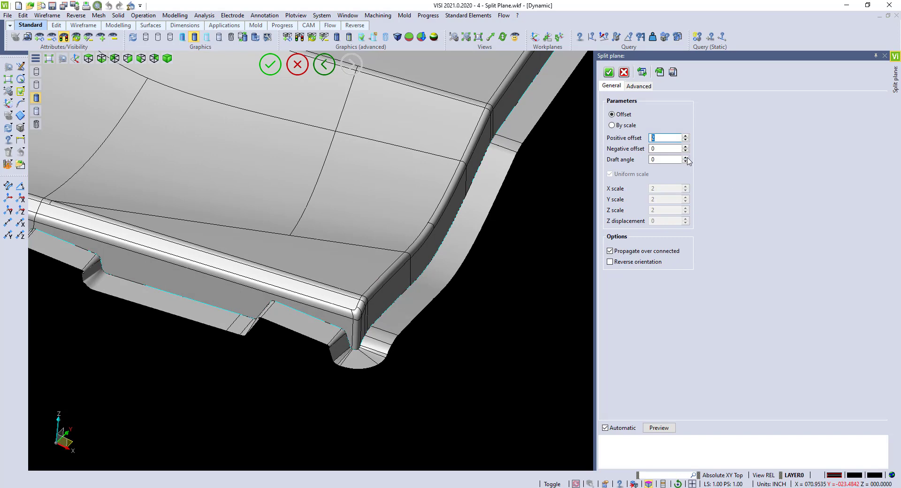
pyautogui.press('Tab')
pyautogui.press('Tab')
pyautogui.moveTo(479, 294); pyautogui.dragTo(497, 271, button='middle')
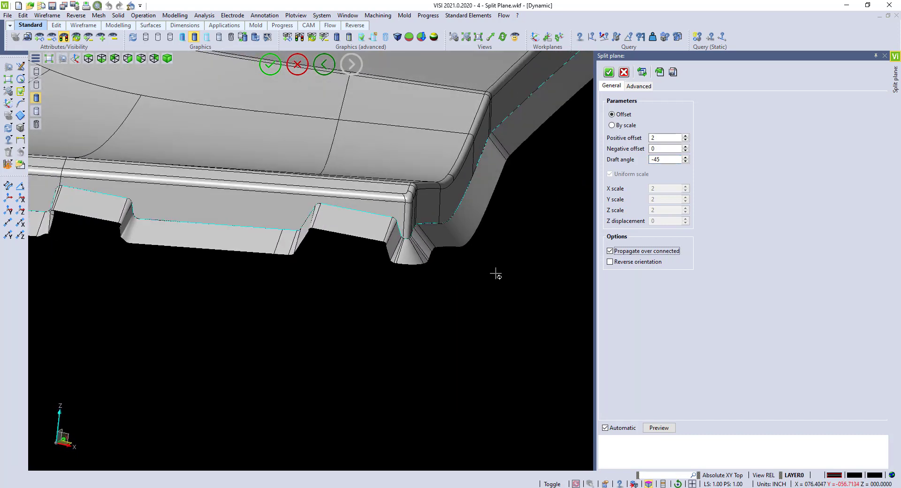
pyautogui.moveTo(431, 253)
pyautogui.mouseDown(button='middle')
pyautogui.moveTo(416, 224)
pyautogui.moveTo(408, 235)
pyautogui.moveTo(457, 285)
pyautogui.mouseUp(button='middle')
pyautogui.press('Tab')
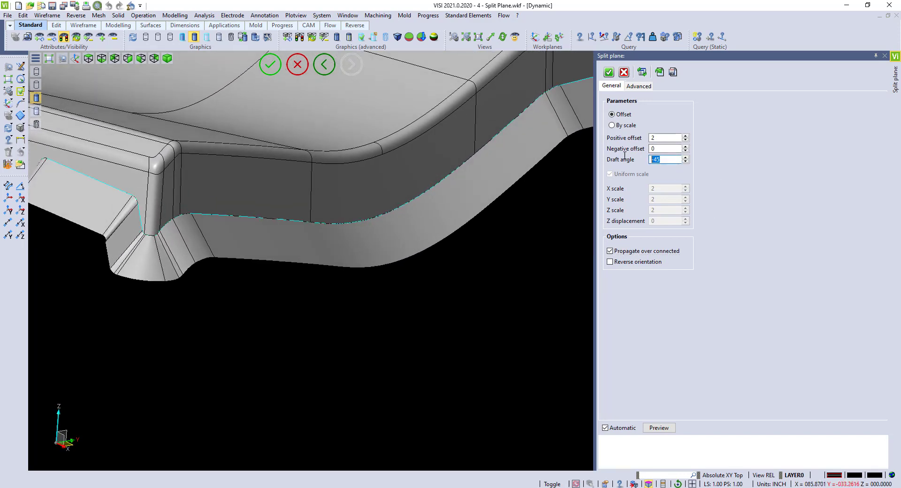
pyautogui.write('0')
pyautogui.click(675, 428)
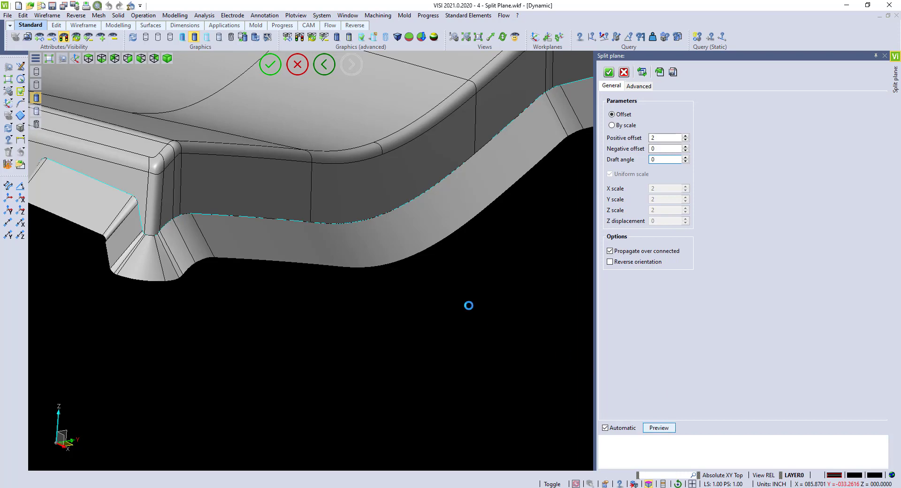
pyautogui.moveTo(466, 306)
pyautogui.mouseDown(button='middle')
pyautogui.moveTo(482, 271)
pyautogui.moveTo(380, 279)
pyautogui.moveTo(364, 316)
pyautogui.moveTo(365, 455)
pyautogui.moveTo(312, 454)
pyautogui.moveTo(371, 435)
pyautogui.moveTo(413, 345)
pyautogui.moveTo(403, 300)
pyautogui.moveTo(318, 314)
pyautogui.moveTo(466, 327)
pyautogui.mouseUp(button='middle')
# - Orbit and zoom around the part to inspect the runoff preview along its boundary
pyautogui.scroll(-2, 412, 344)
pyautogui.scroll(-3, 403, 298)
pyautogui.scroll(3, 467, 327)
pyautogui.scroll(2, 400, 315)
pyautogui.moveTo(400, 315)
pyautogui.mouseDown(button='middle')
pyautogui.moveTo(423, 290)
pyautogui.moveTo(259, 342)
pyautogui.mouseUp(button='middle')
pyautogui.scroll(-3, 422, 291)
pyautogui.scroll(-2, 446, 271)
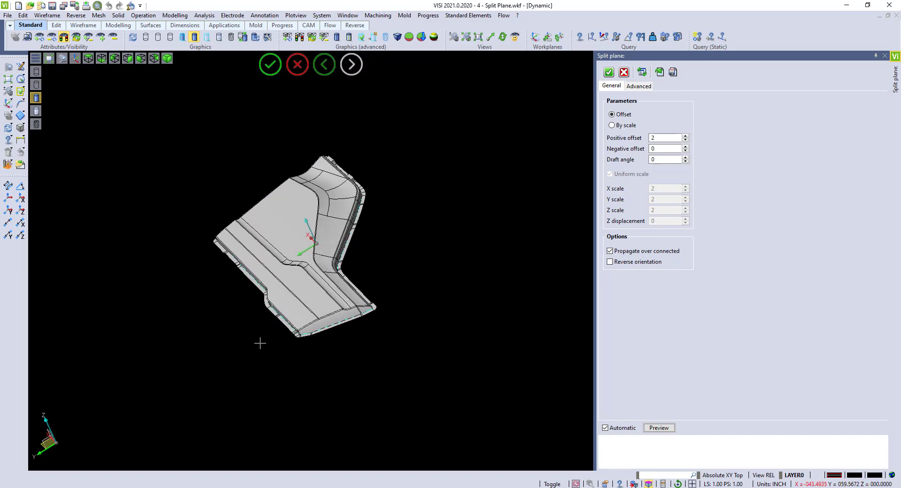
pyautogui.scroll(3, 260, 343)
pyautogui.scroll(2, 311, 324)
pyautogui.moveTo(312, 324)
pyautogui.mouseDown(button='middle')
pyautogui.moveTo(326, 280)
pyautogui.moveTo(265, 301)
pyautogui.moveTo(378, 371)
pyautogui.mouseUp(button='middle')
pyautogui.scroll(3, 322, 312)
pyautogui.moveTo(321, 311)
pyautogui.mouseDown(button='middle')
pyautogui.moveTo(337, 333)
pyautogui.moveTo(358, 331)
pyautogui.moveTo(249, 274)
pyautogui.mouseUp(button='middle')
# - Turn the notched flange horizontal and accept the offset-2 runoff surfaces around the boundary
pyautogui.scroll(-3, 408, 232)
pyautogui.scroll(4, 410, 232)
pyautogui.scroll(-3, 409, 231)
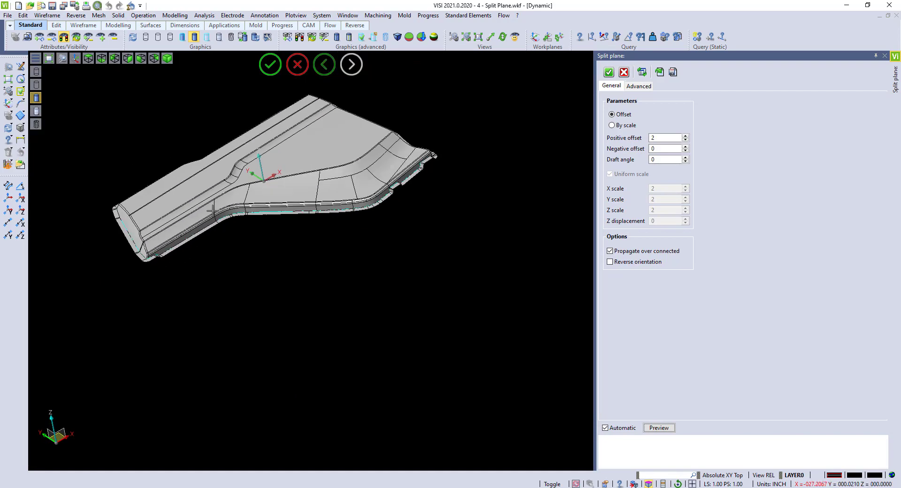
pyautogui.scroll(3, 398, 192)
pyautogui.scroll(2, 399, 209)
pyautogui.scroll(1, 399, 210)
pyautogui.moveTo(400, 210)
pyautogui.mouseDown(button='middle')
pyautogui.moveTo(392, 193)
pyautogui.moveTo(388, 223)
pyautogui.moveTo(392, 215)
pyautogui.moveTo(401, 223)
pyautogui.moveTo(384, 221)
pyautogui.moveTo(410, 211)
pyautogui.moveTo(347, 224)
pyautogui.moveTo(363, 269)
pyautogui.mouseUp(button='middle')
pyautogui.scroll(-2, 309, 254)
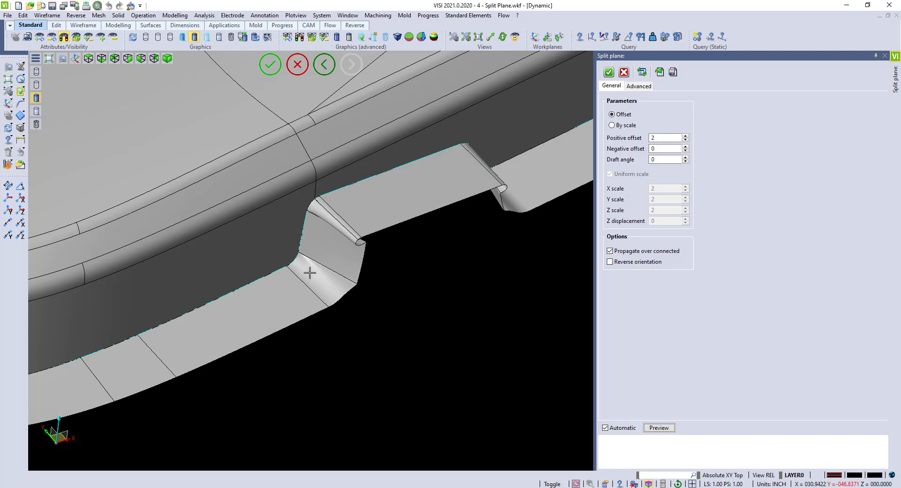
pyautogui.click(609, 73)
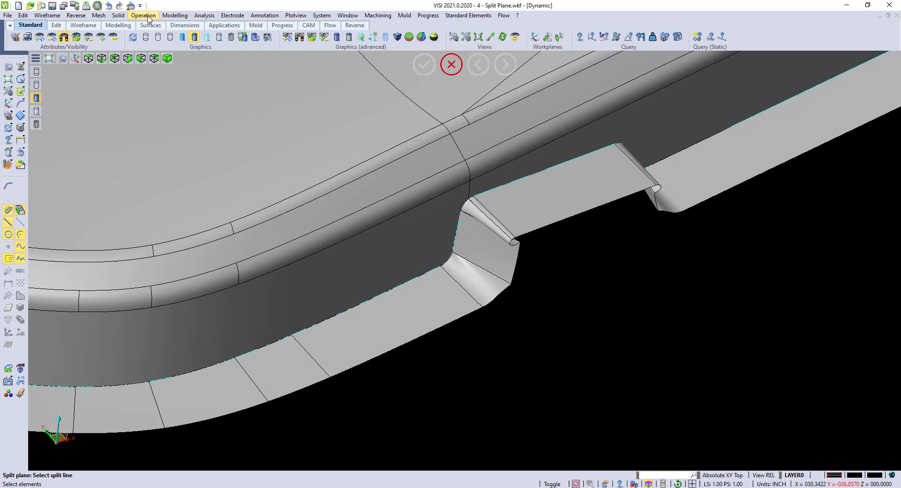
# - Delete the two twisted runoff faces inside the notch without healing
pyautogui.click(174, 15)
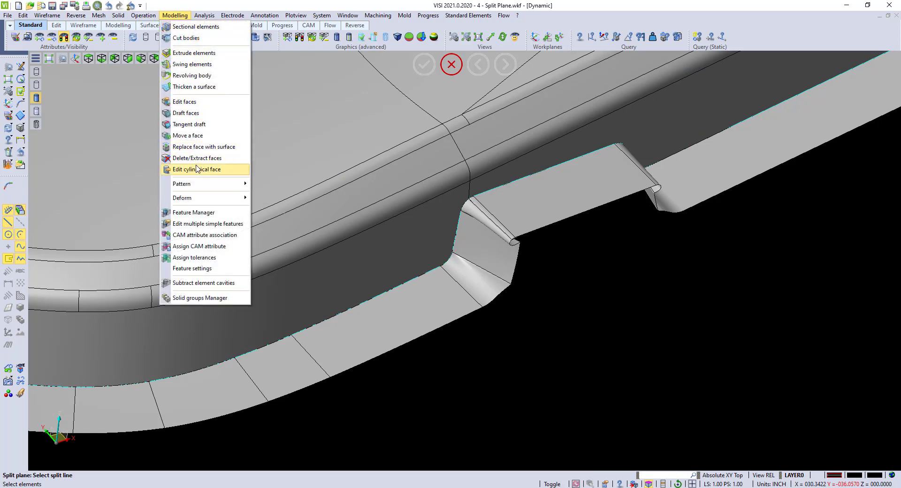
pyautogui.click(196, 160)
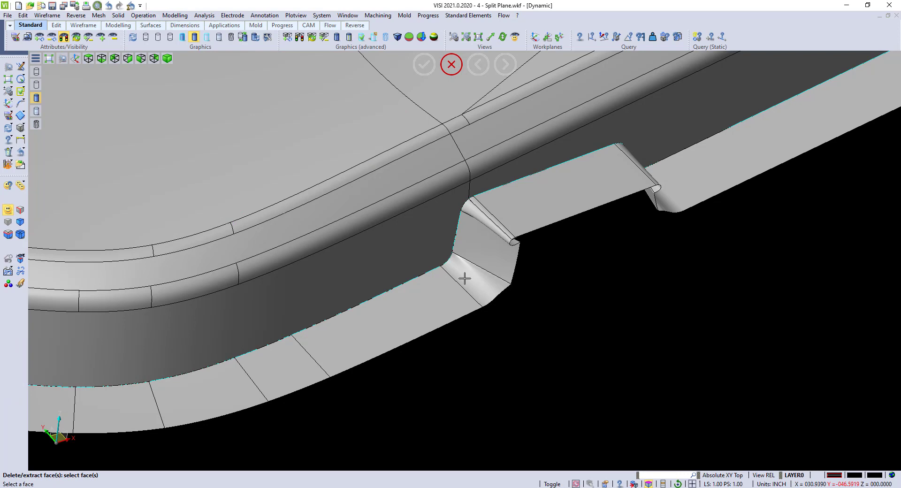
pyautogui.click(465, 281)
pyautogui.click(484, 243)
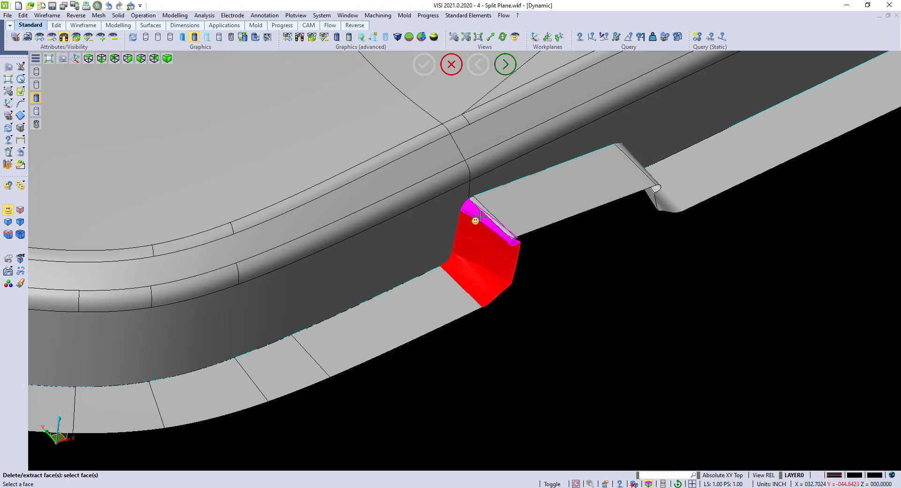
pyautogui.middleClick(571, 304)
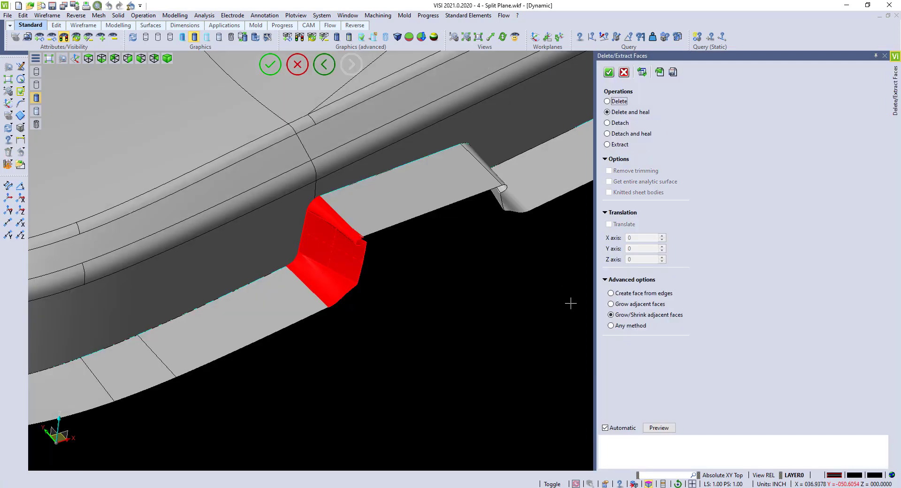
pyautogui.click(614, 100)
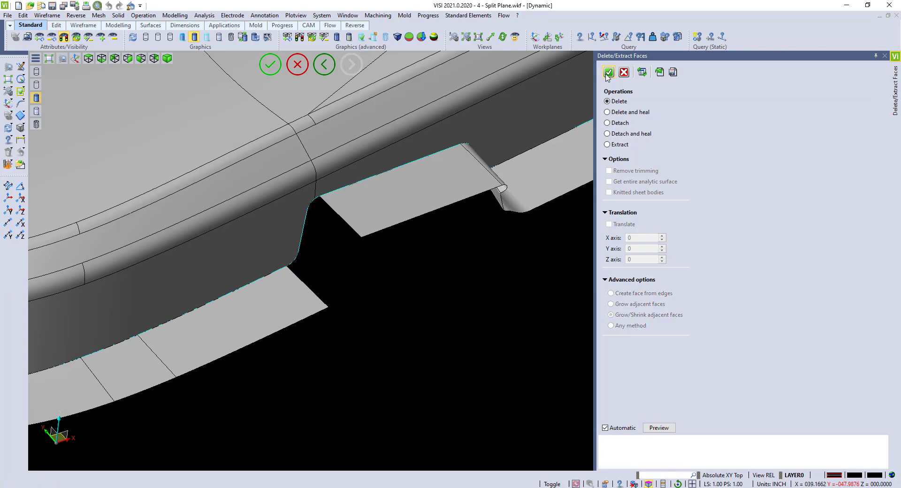
pyautogui.middleClick(539, 282)
pyautogui.click(453, 60)
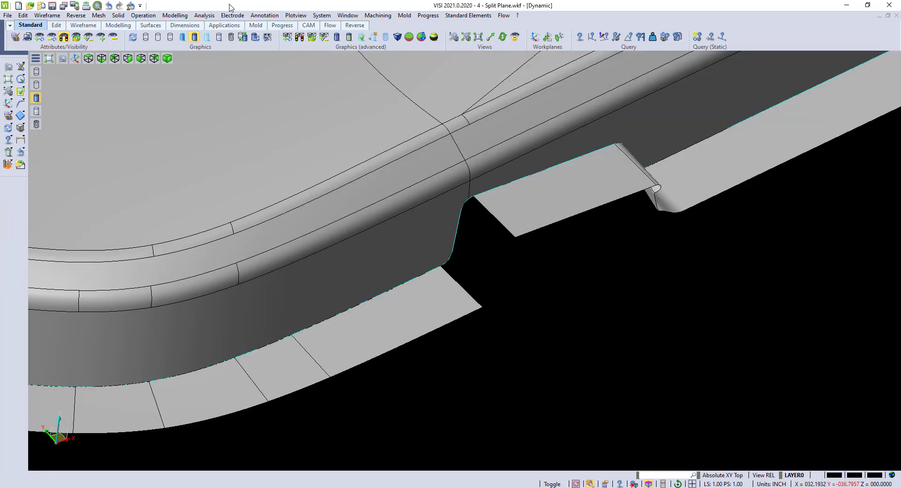
# - Select the notch's curved fillet edge for Extrude elements
pyautogui.click(175, 15)
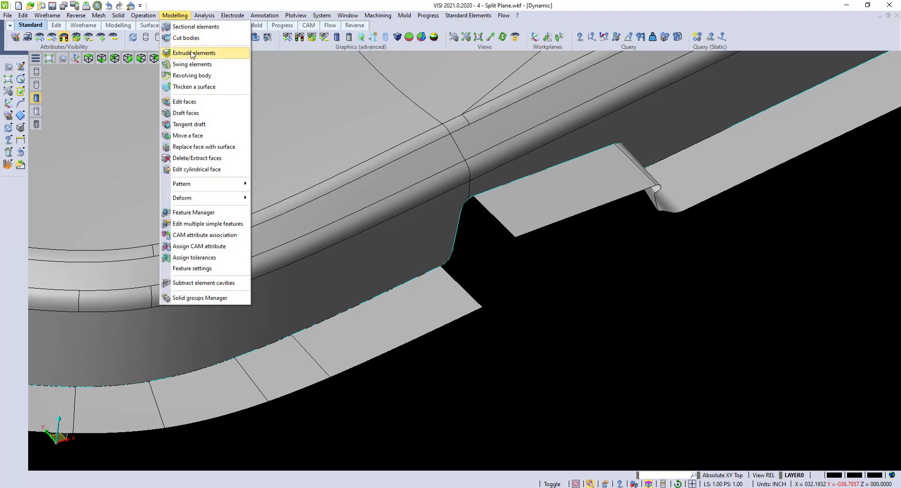
pyautogui.click(192, 54)
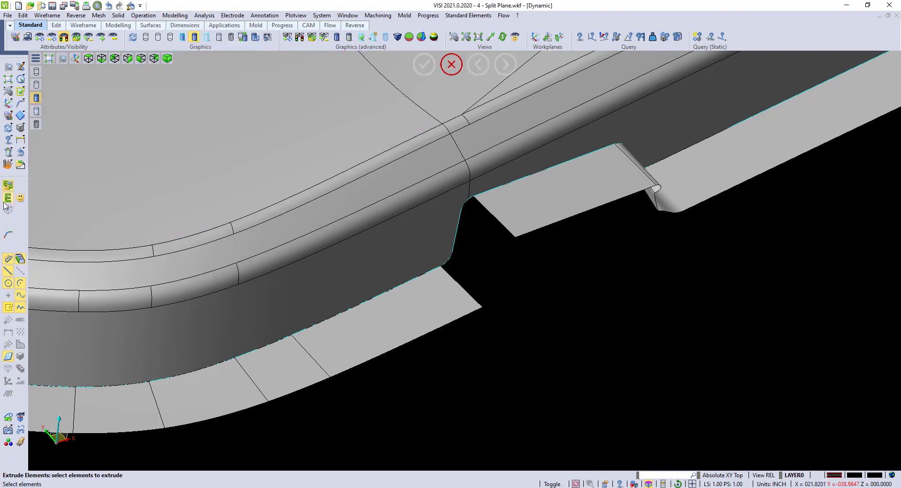
pyautogui.click(8, 210)
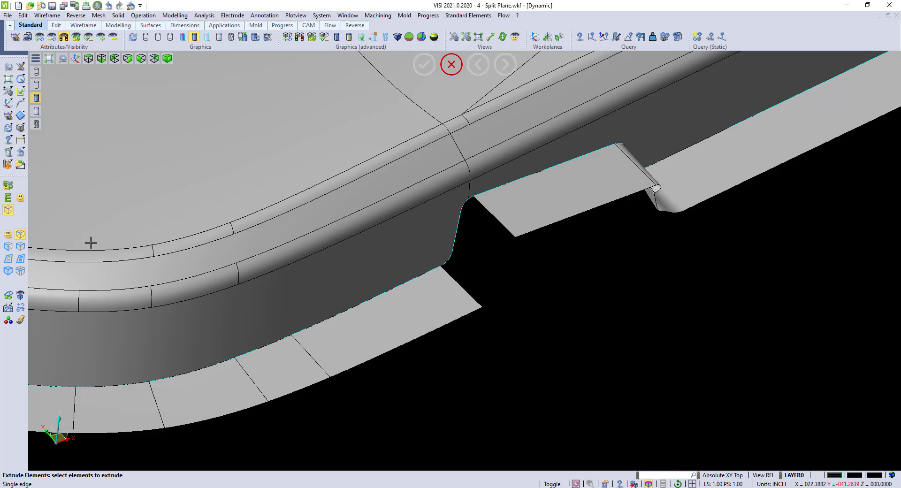
pyautogui.scroll(2, 469, 270)
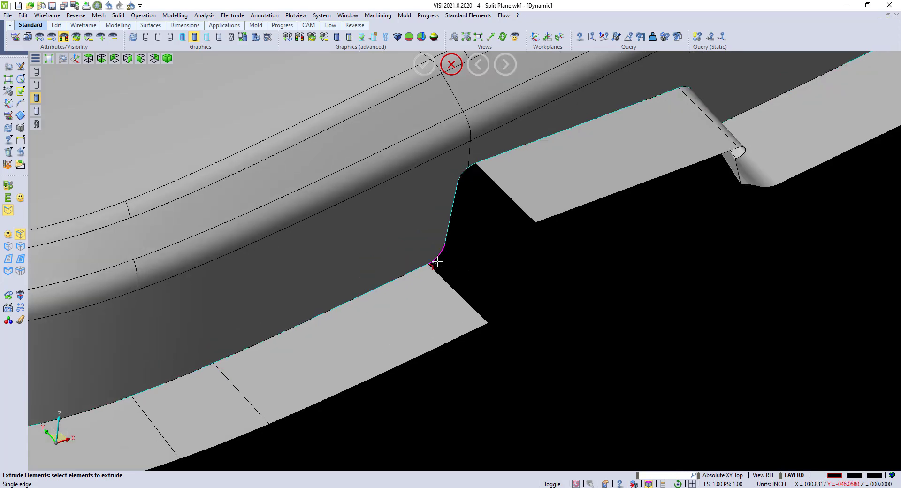
pyautogui.click(436, 263)
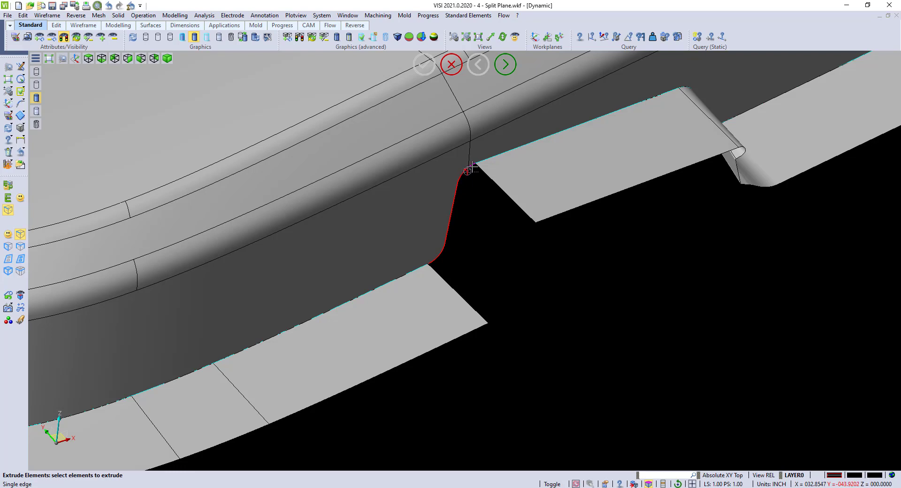
pyautogui.middleClick(488, 237)
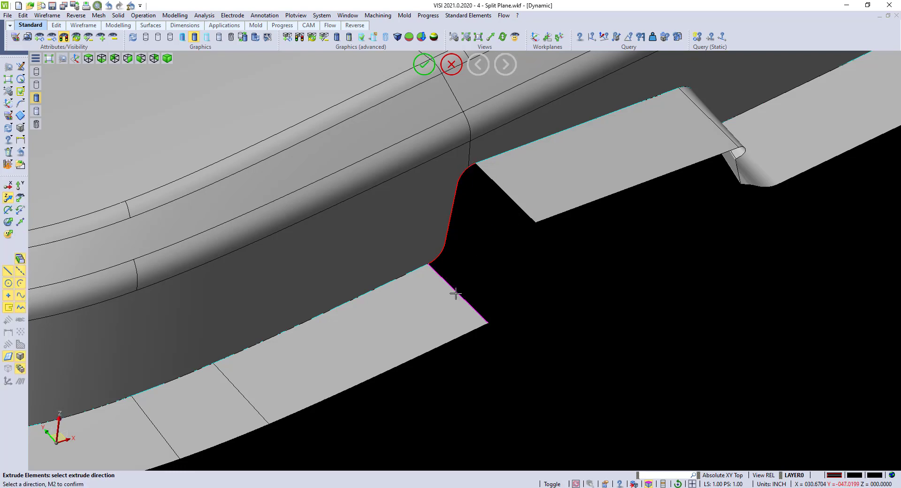
# - Extrude the edge about 2 units (1.999979) along the reversed runoff side-edge direction
pyautogui.click(456, 294)
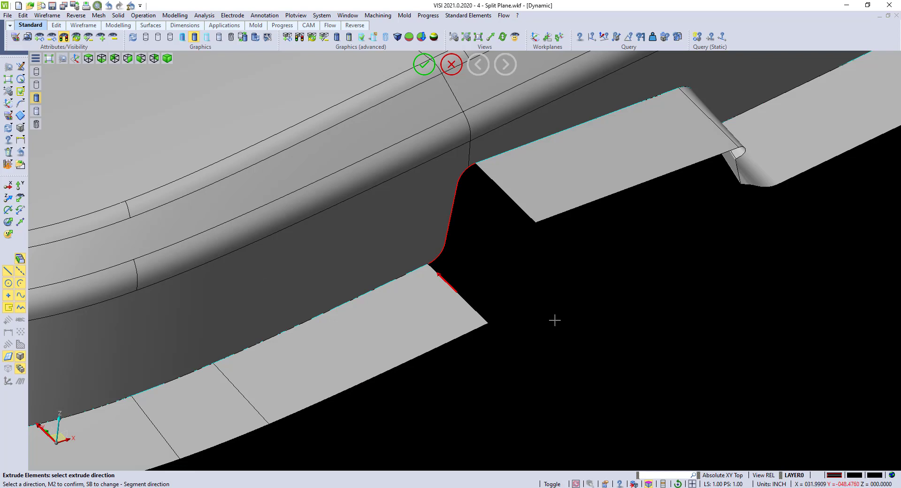
pyautogui.press('space')
pyautogui.rightClick(535, 312)
pyautogui.moveTo(318, 318); pyautogui.dragTo(370, 268)
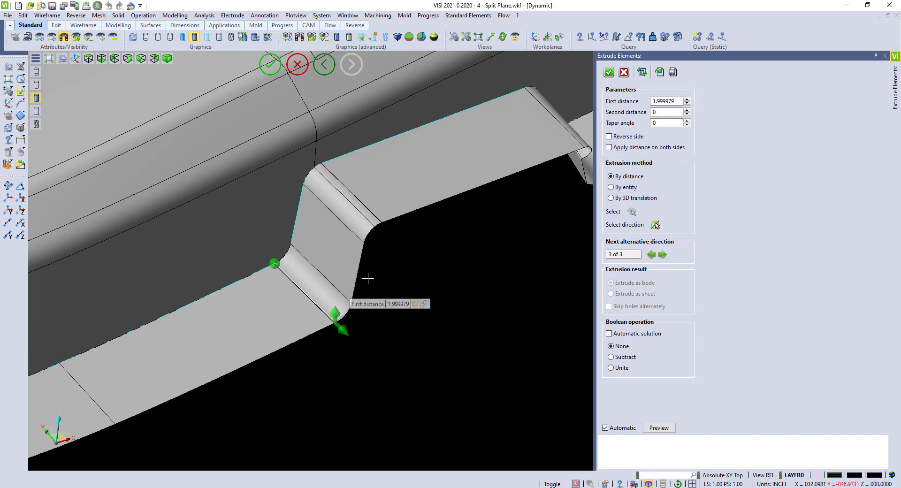
pyautogui.moveTo(398, 281)
pyautogui.mouseDown(button='middle')
pyautogui.moveTo(395, 300)
pyautogui.moveTo(396, 276)
pyautogui.mouseUp(button='middle')
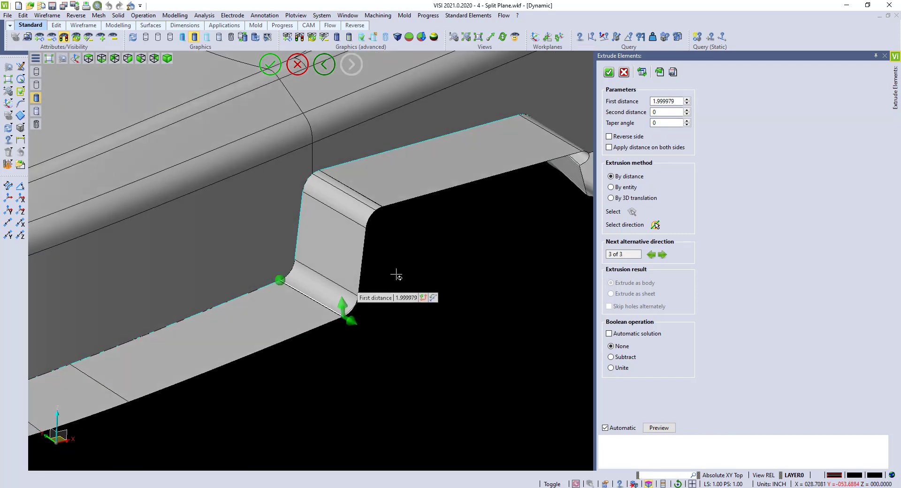
pyautogui.moveTo(457, 297); pyautogui.dragTo(493, 288, button='middle')
pyautogui.rightClick(502, 306)
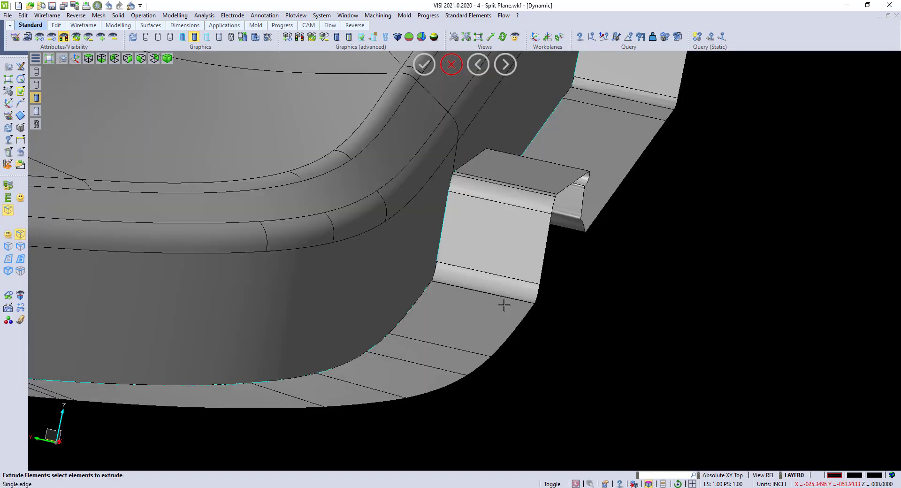